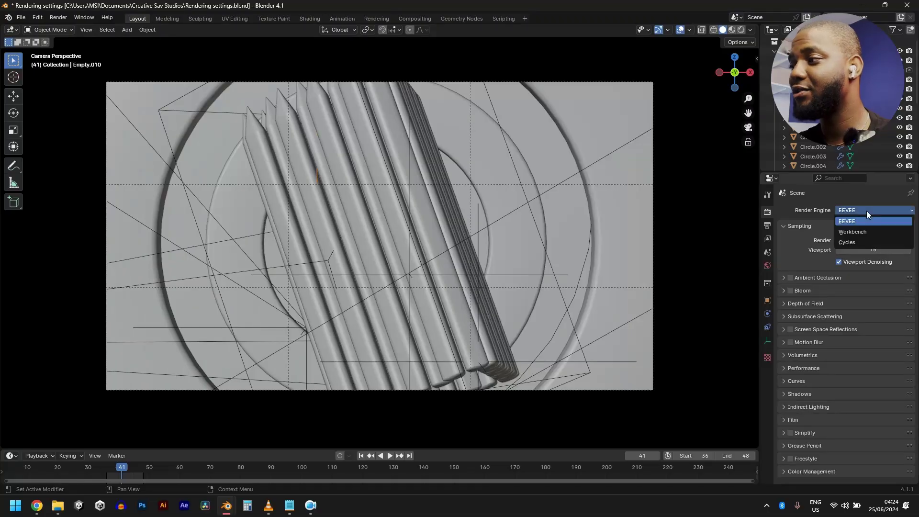
Change the Render Engine from EEVEE to Cycles in Render Properties.
click(856, 243)
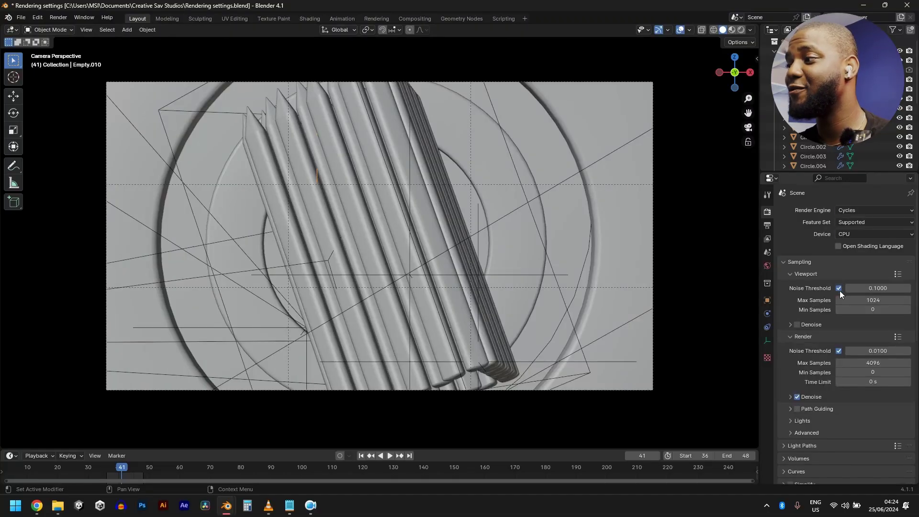
scroll(838, 319, down, 10)
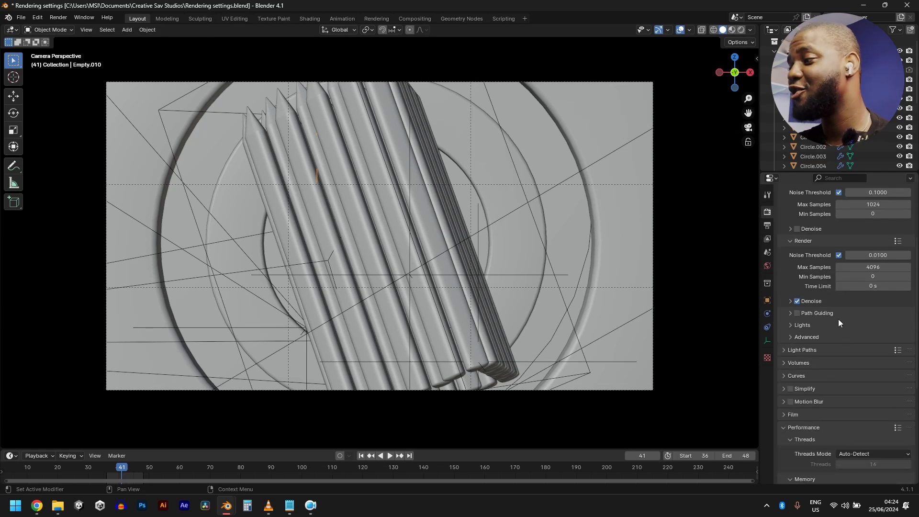
scroll(817, 372, up, 10)
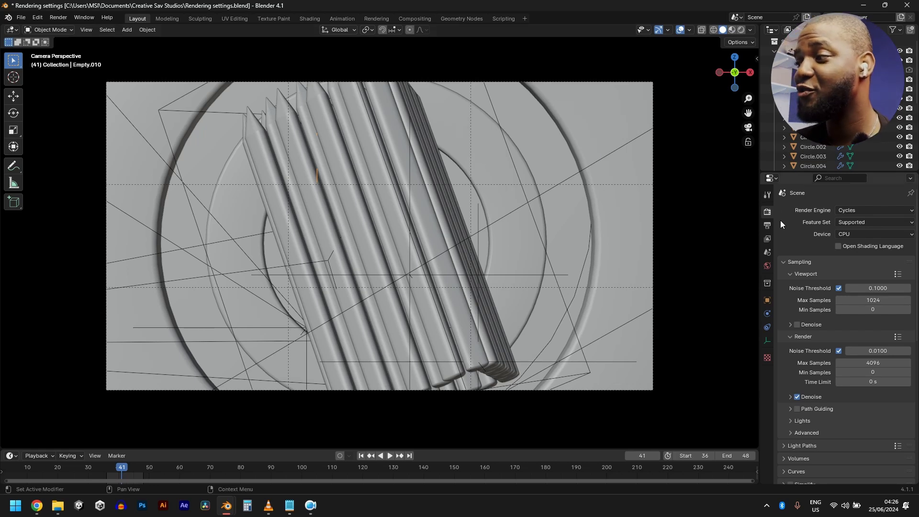
Set the render Device to GPU Compute and pick OptiX as the Cycles backend in System preferences.
click(849, 235)
click(853, 258)
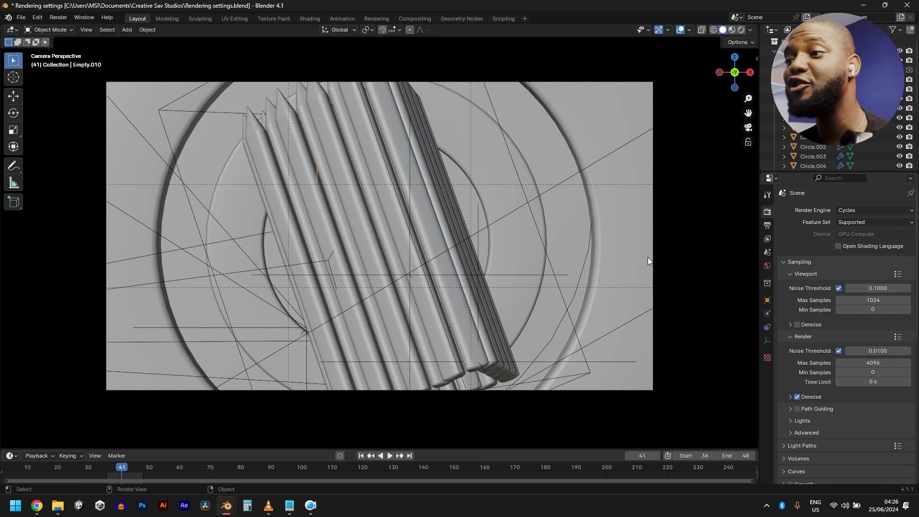
click(38, 17)
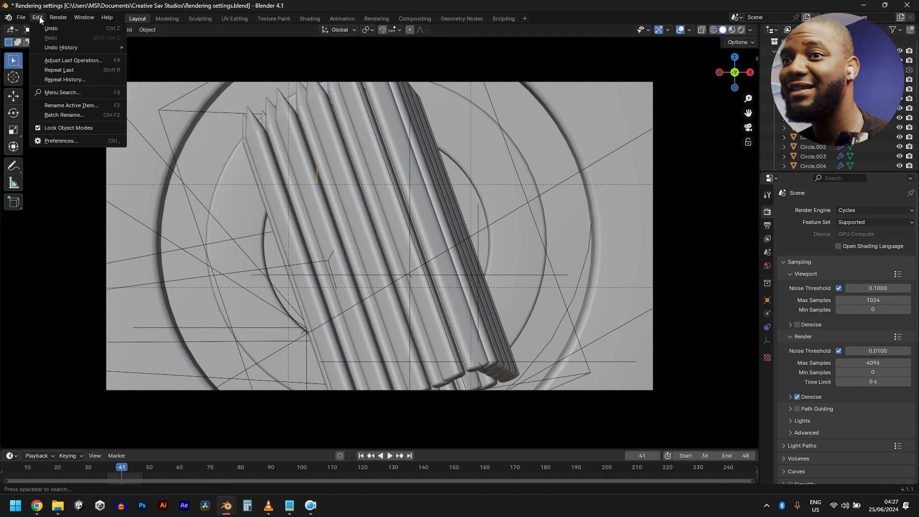
click(87, 139)
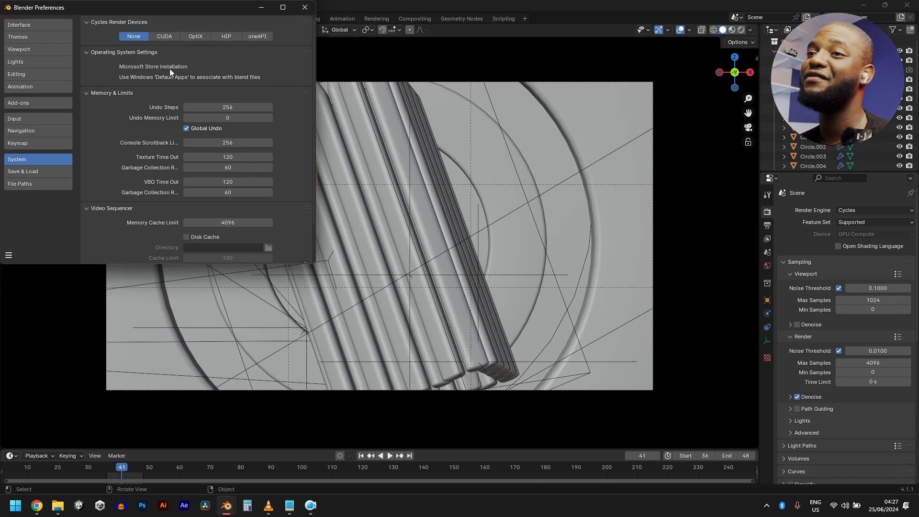
click(168, 37)
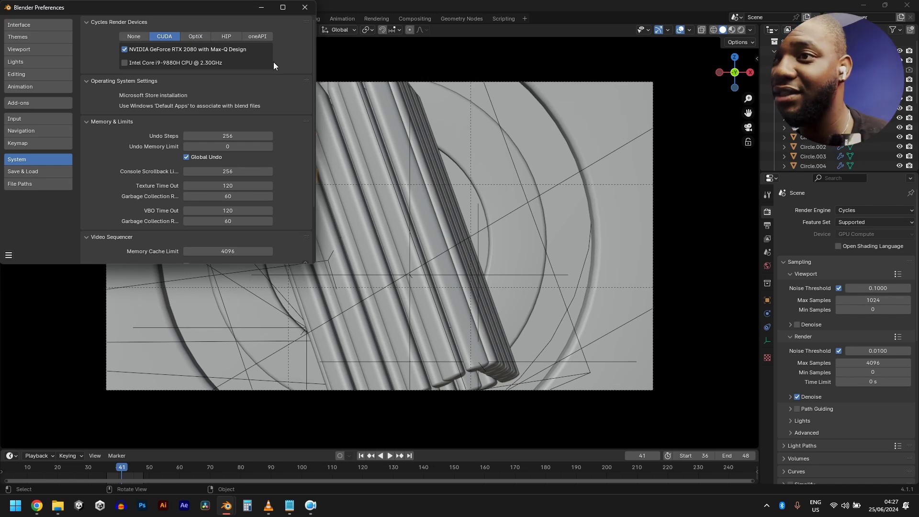
click(196, 37)
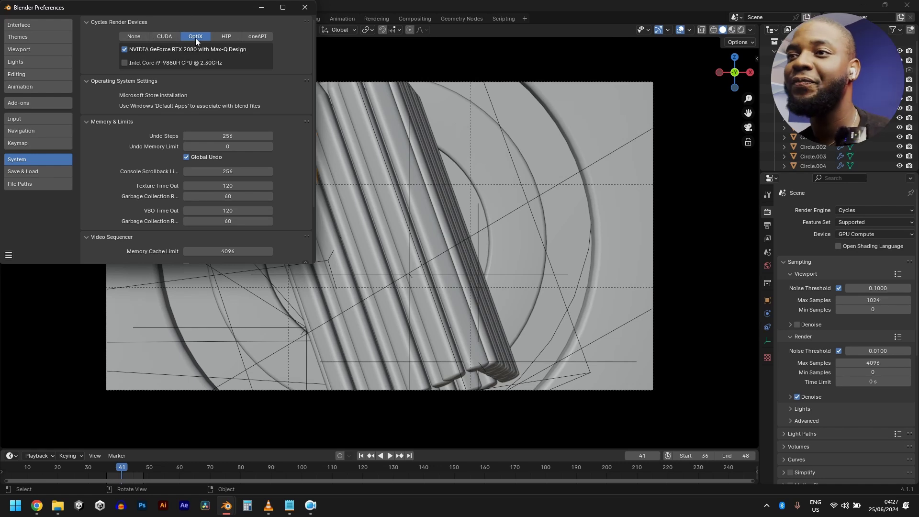
Check HIP and oneAPI support, settle on OptiX for the RTX 2080, and save preferences.
click(220, 40)
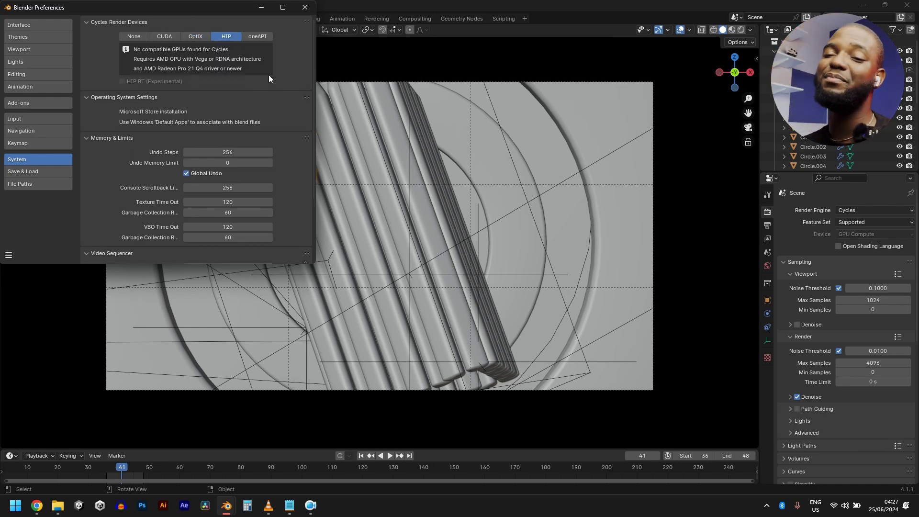
click(255, 39)
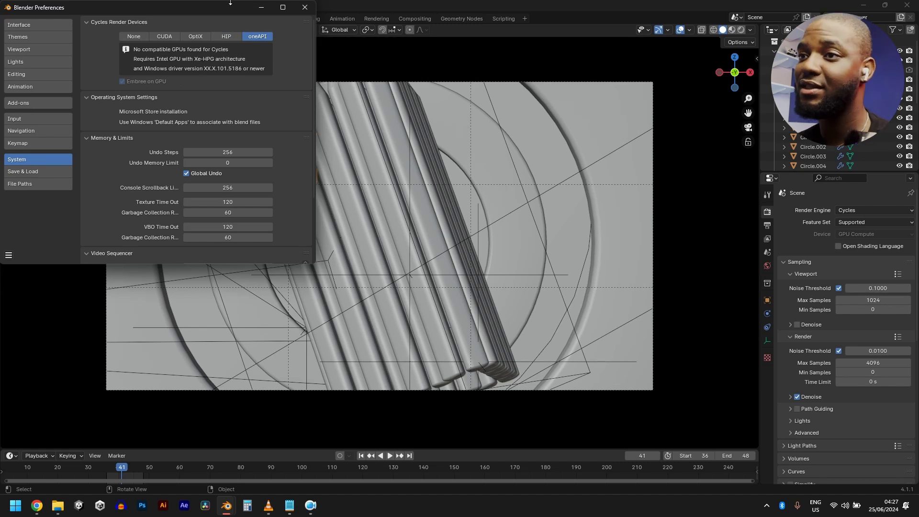
click(191, 36)
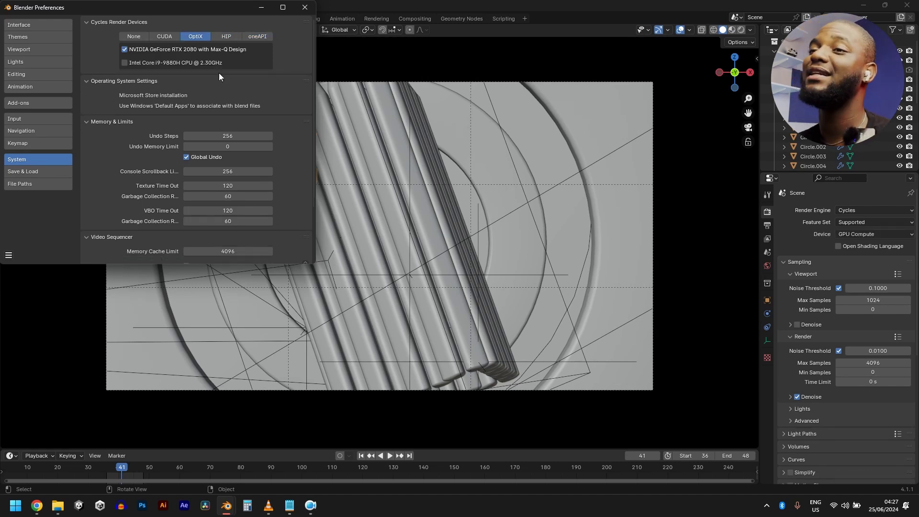
click(8, 256)
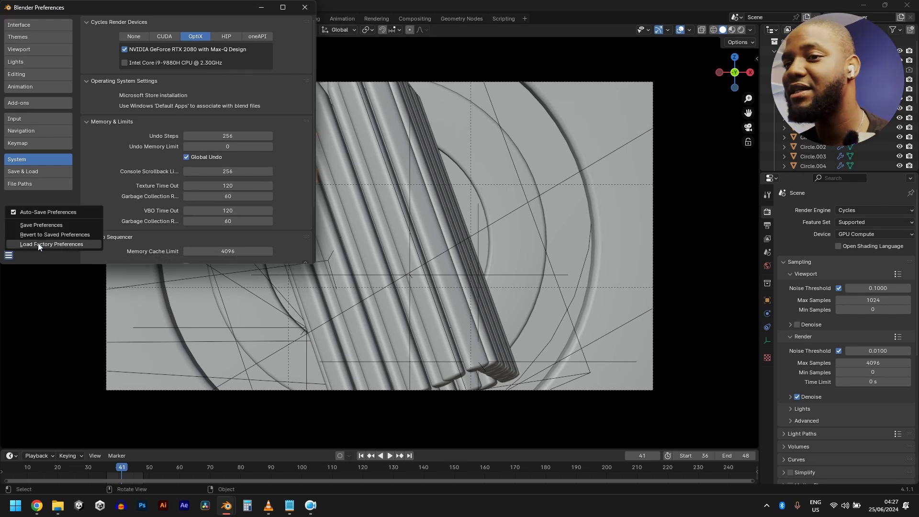
click(53, 225)
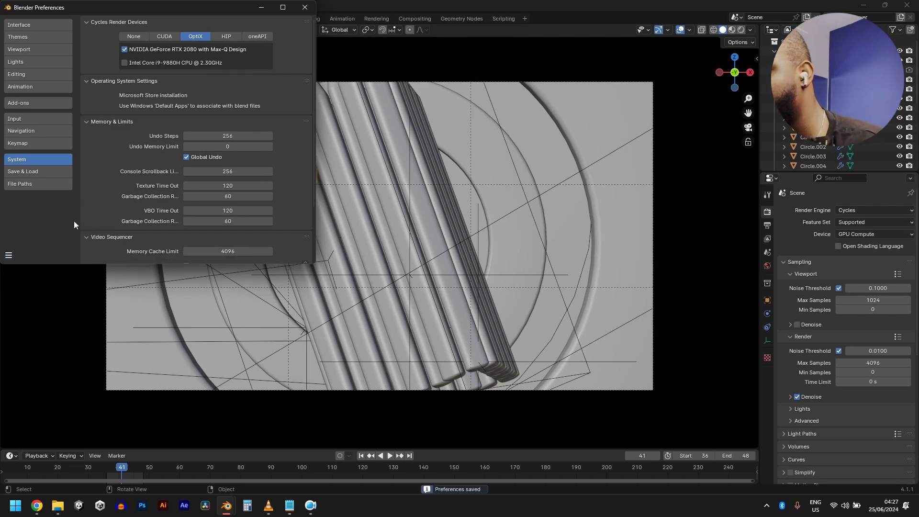
click(742, 267)
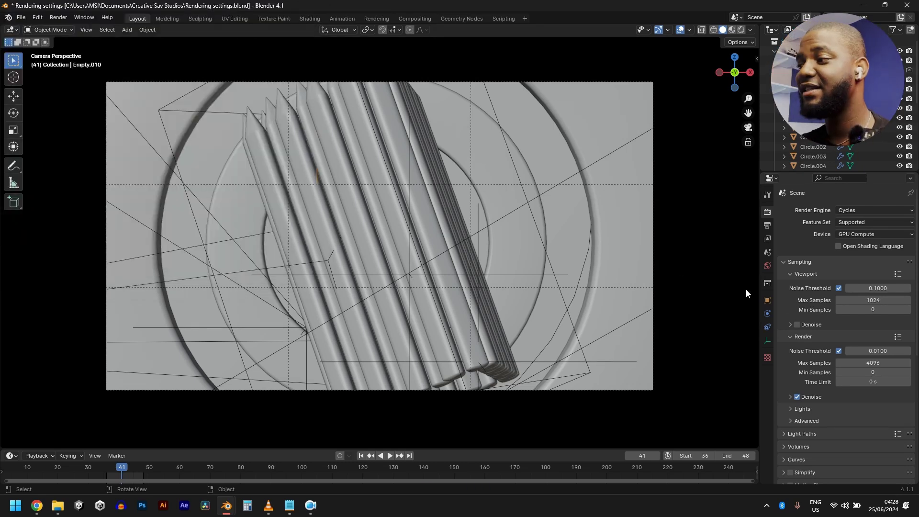
Set the render Noise Threshold to 0.2, replacing the briefly entered 0.05.
click(878, 351)
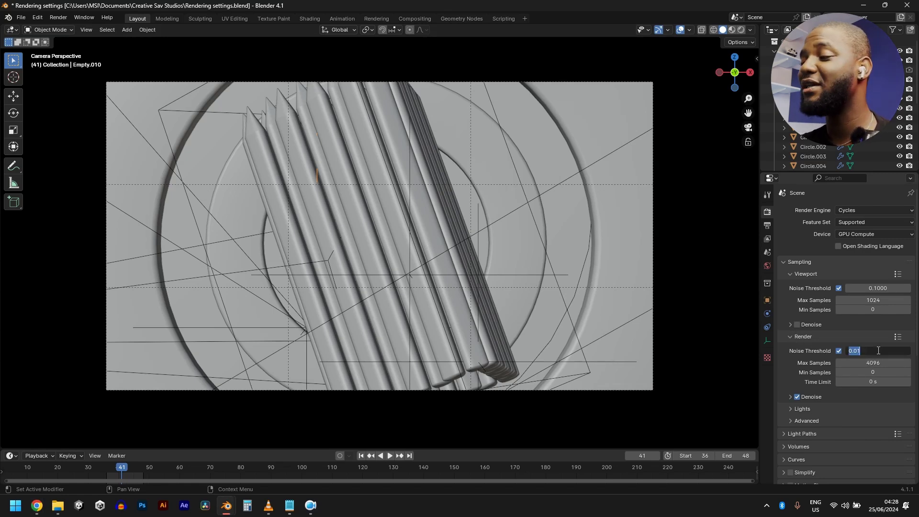
text(0.05)
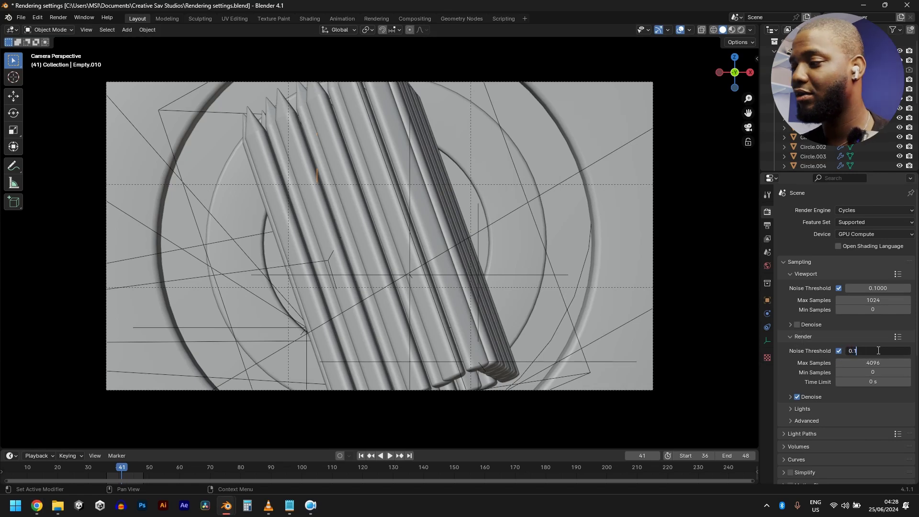
key(Return)
click(879, 351)
key(BackSpace)
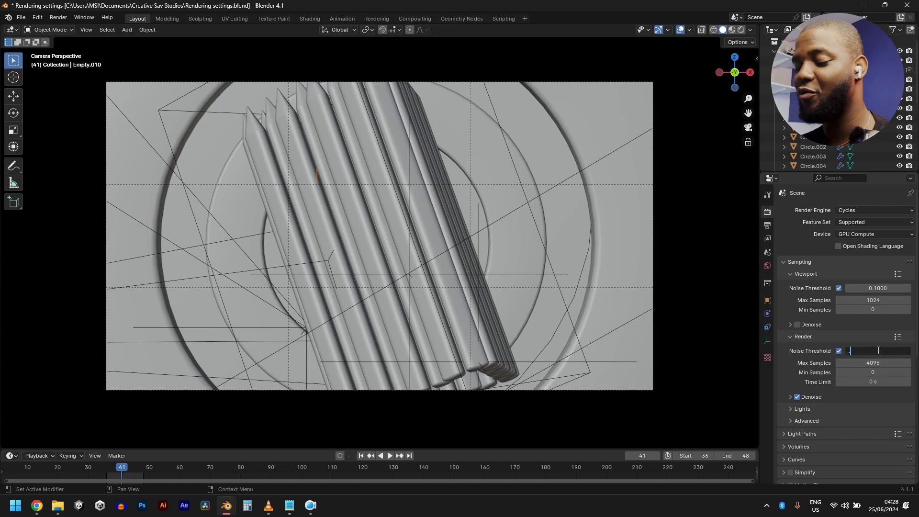
text(.9)
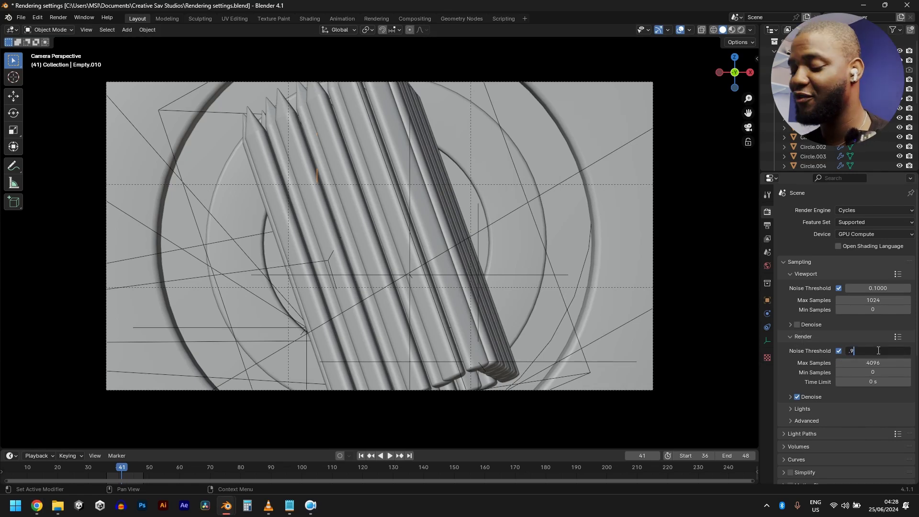
key(BackSpace)
key(BackSpace)
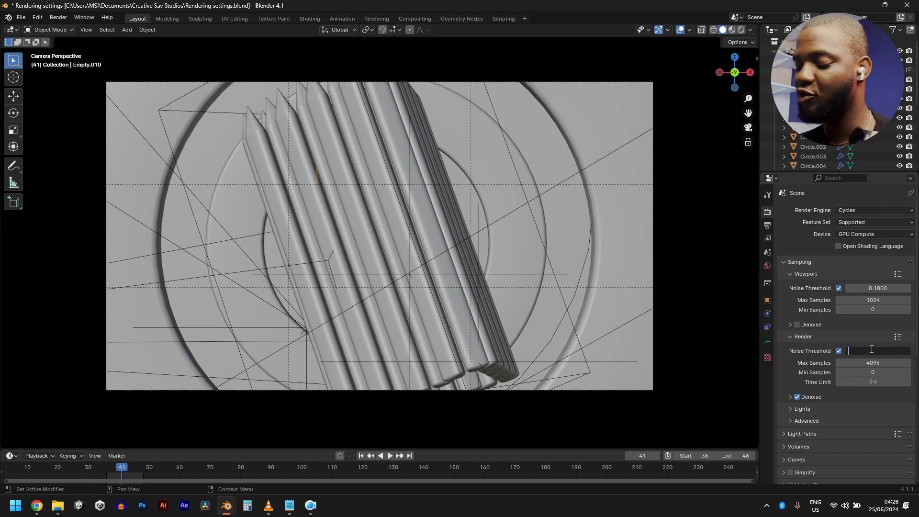
text(0.2)
key(Return)
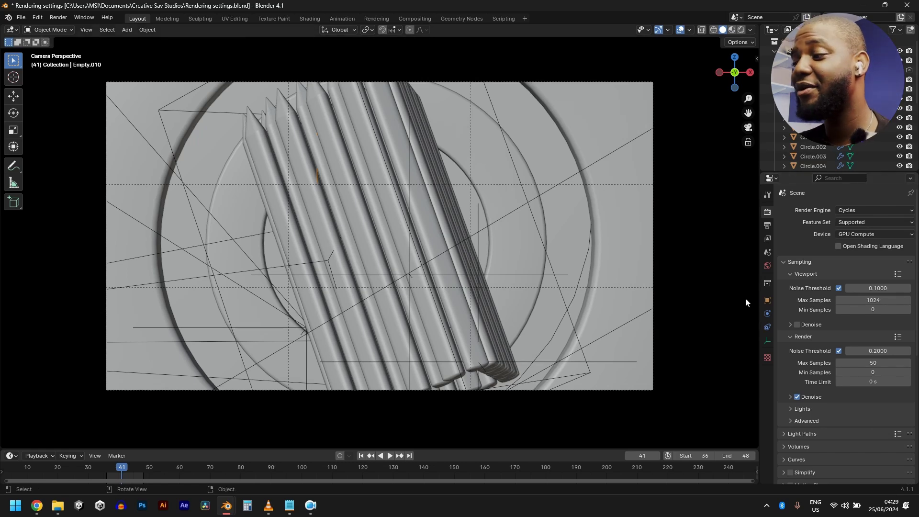
scroll(801, 392, down, 2)
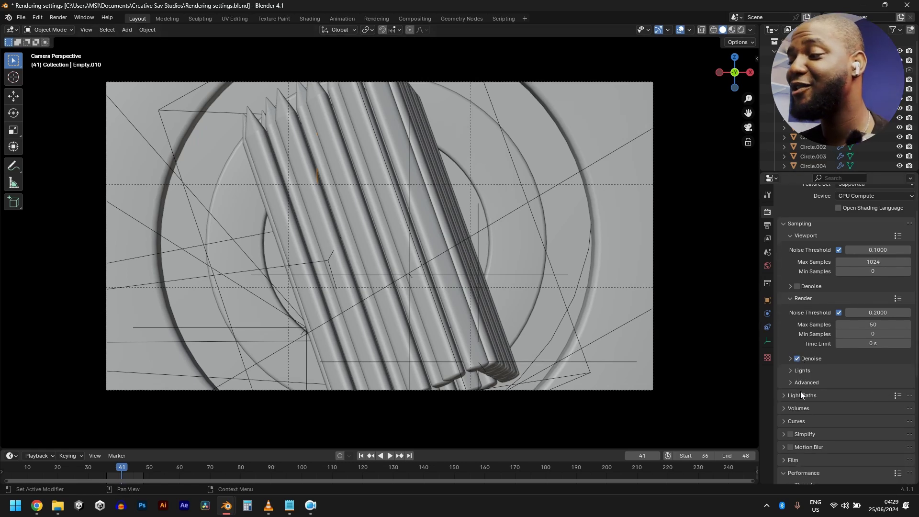
click(796, 360)
click(791, 360)
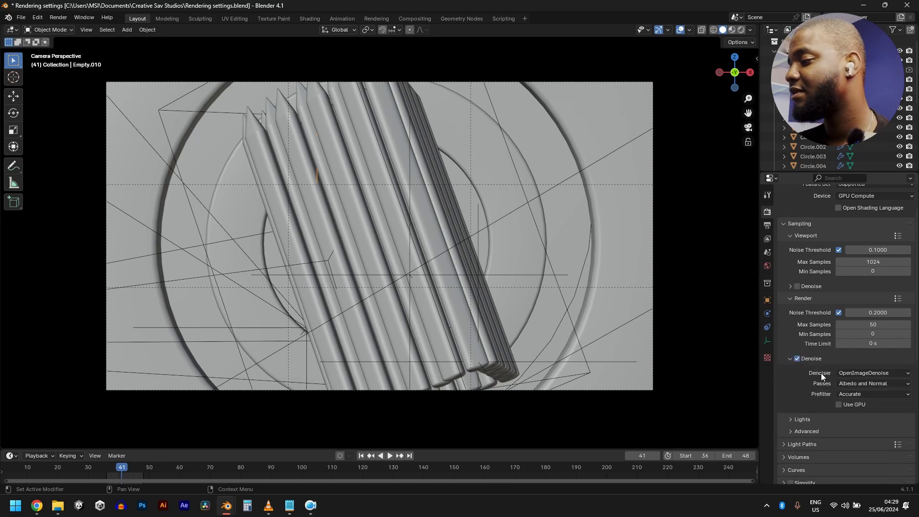
click(887, 383)
click(887, 381)
click(854, 393)
click(855, 393)
click(791, 359)
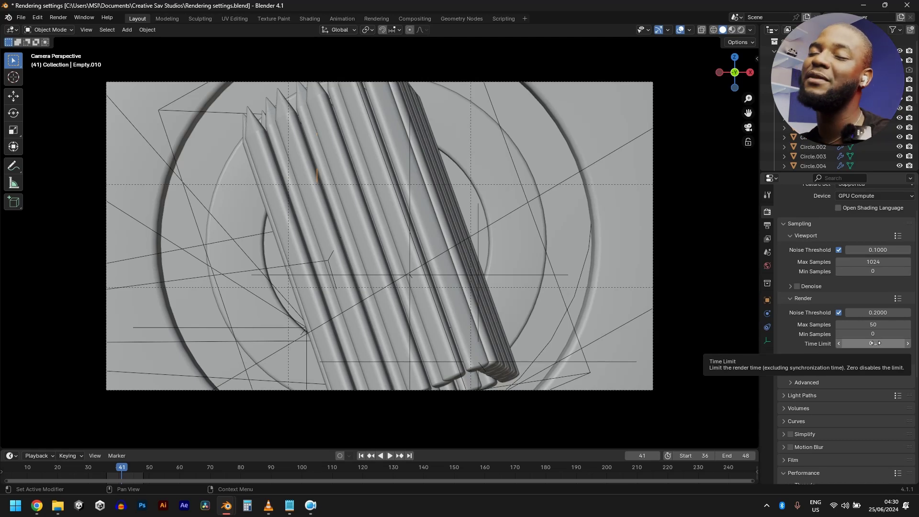
scroll(876, 344, up, 2)
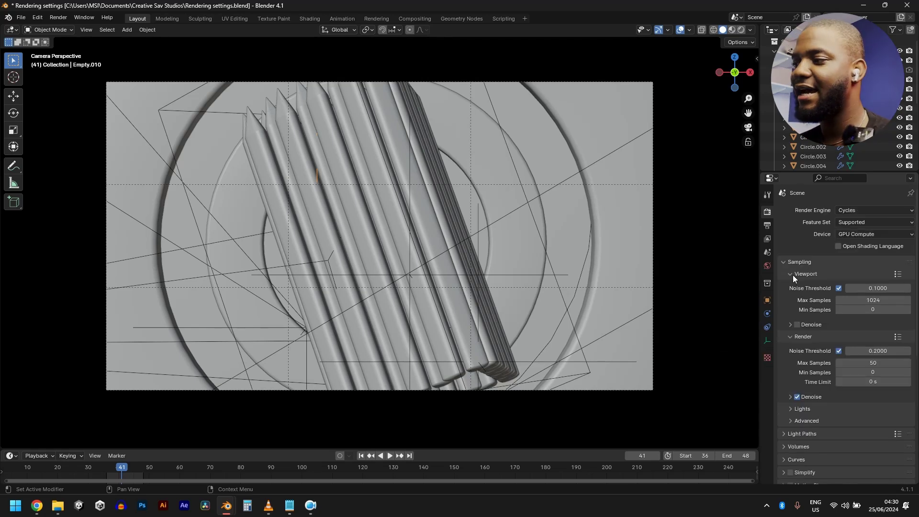
click(766, 226)
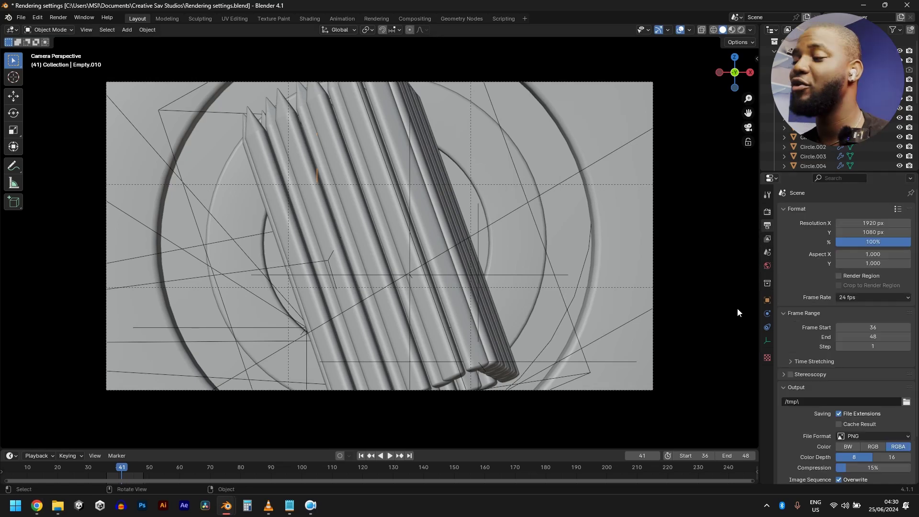
click(876, 223)
key(Return)
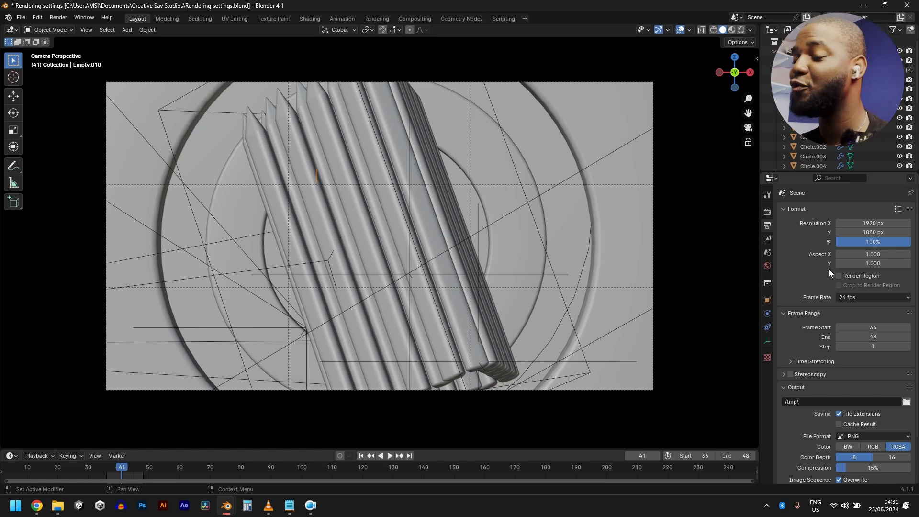
click(768, 212)
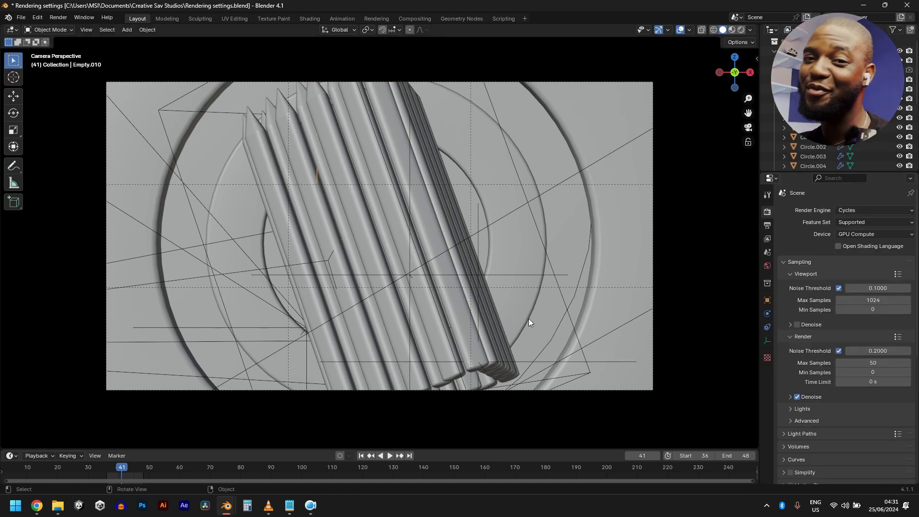
Expand Light Paths and review bounces: Total 12, Diffuse 4, Glossy 4, plus Clamping and Caustics.
scroll(811, 348, down, 5)
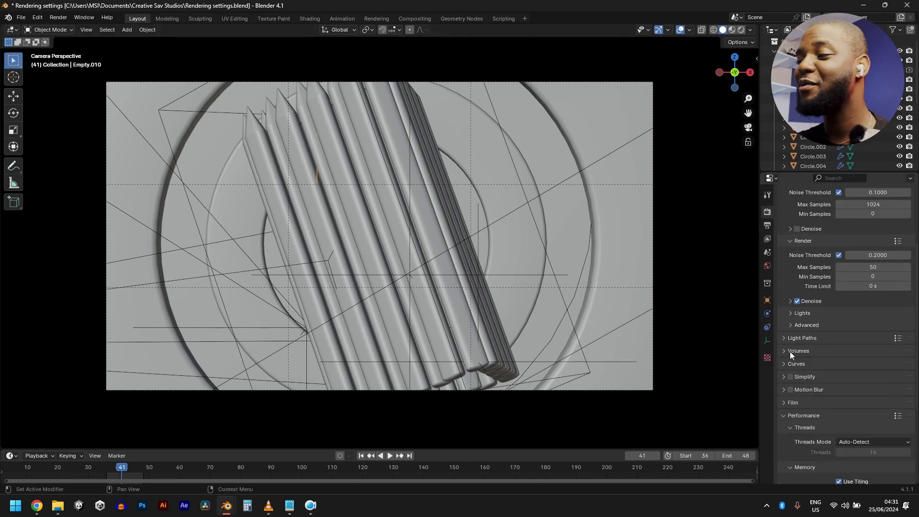
click(788, 340)
scroll(787, 358, down, 2)
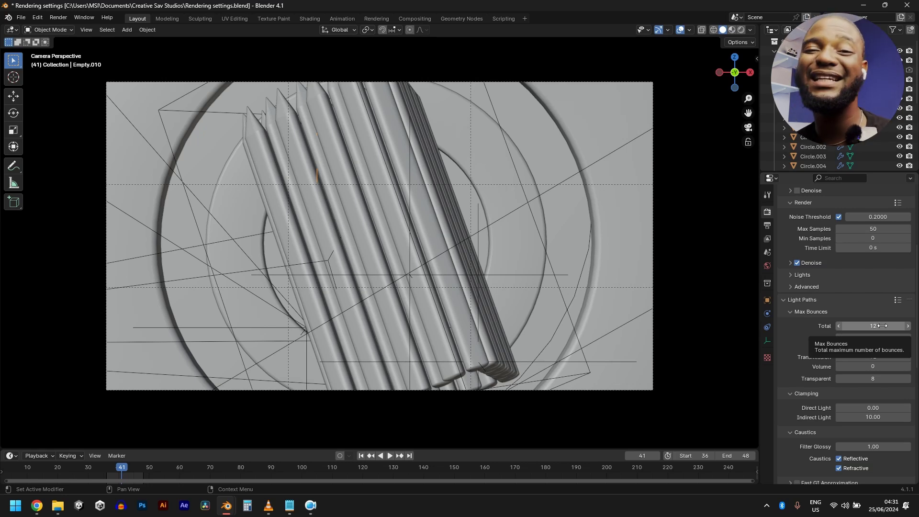
scroll(794, 371, down, 6)
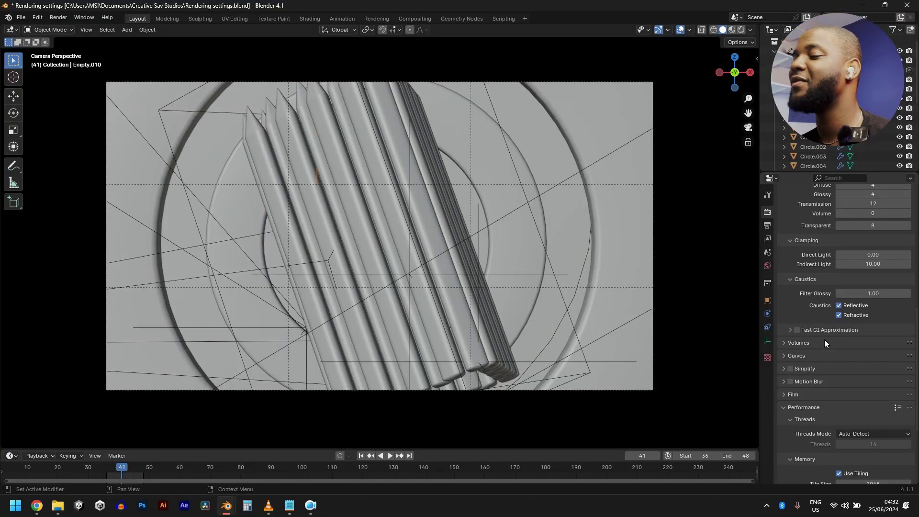
scroll(814, 371, up, 15)
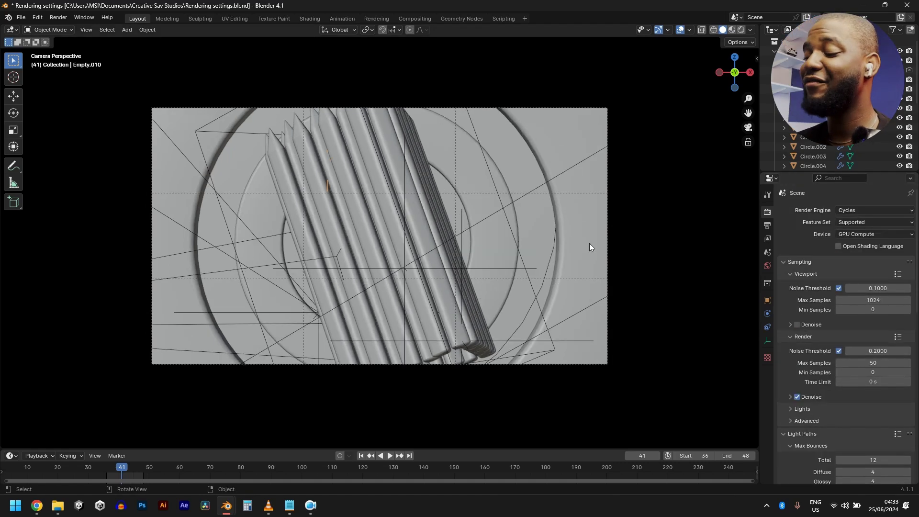
Render frame 41 of the pink SPEAK LOVE pencils scene with F12.
key(F12)
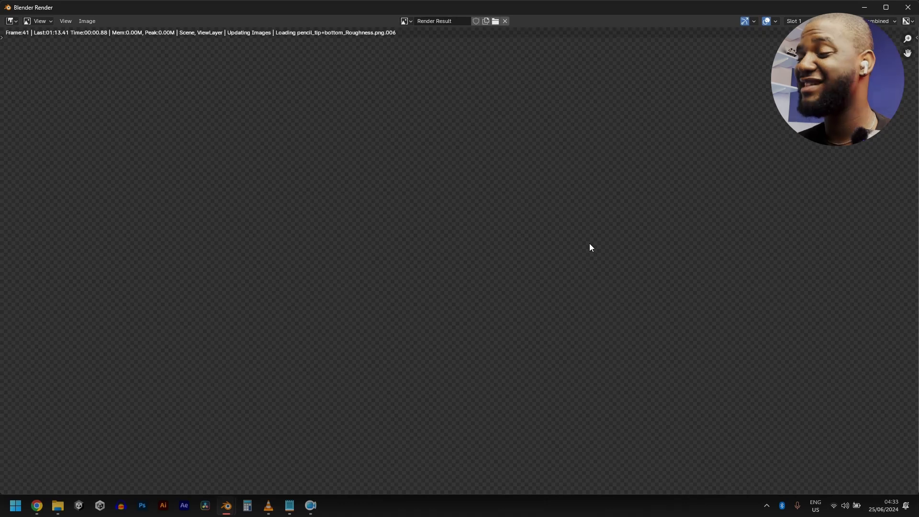